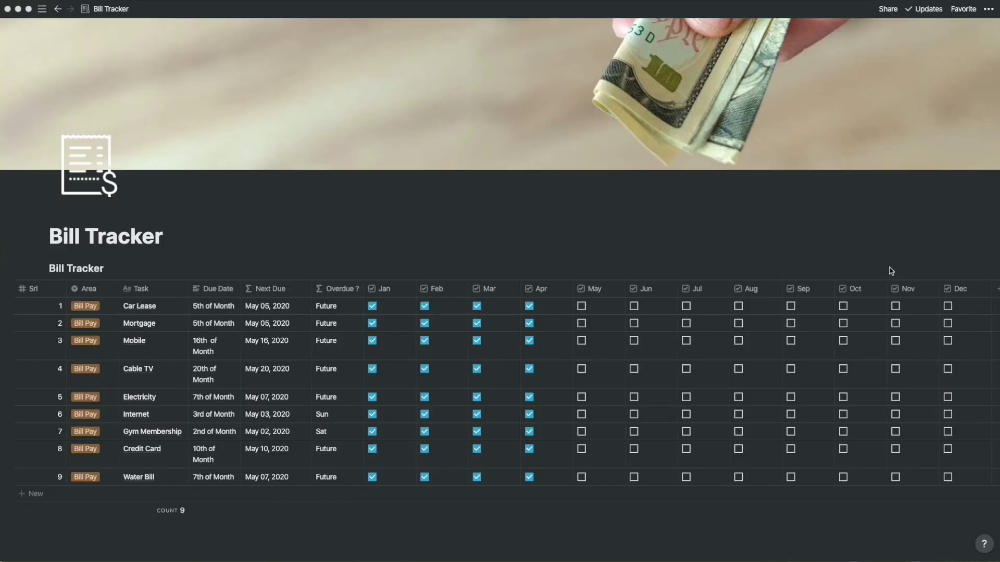
Step: Show the hidden Start Date, First Due, dfeb, djan and dmar properties in the Bill Tracker table
{"action": "left_click", "coordinate": [904, 268]}
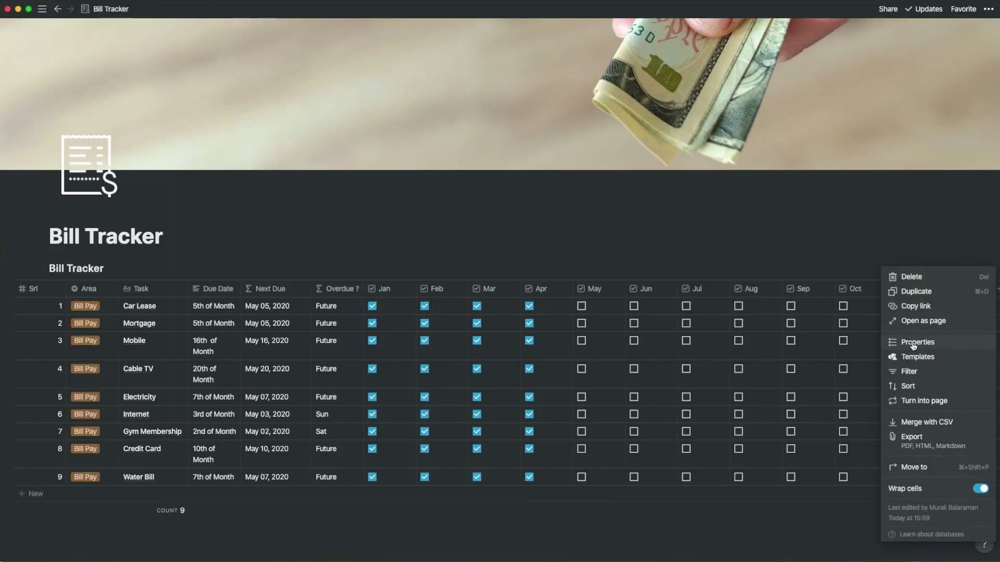
{"action": "left_click", "coordinate": [913, 345]}
{"action": "left_click", "coordinate": [873, 235]}
{"action": "left_click", "coordinate": [872, 249]}
{"action": "scroll", "coordinate": [873, 323], "scroll_direction": "down", "scroll_amount": 3}
{"action": "left_click", "coordinate": [873, 367]}
{"action": "left_click", "coordinate": [873, 381]}
{"action": "left_click", "coordinate": [873, 396]}
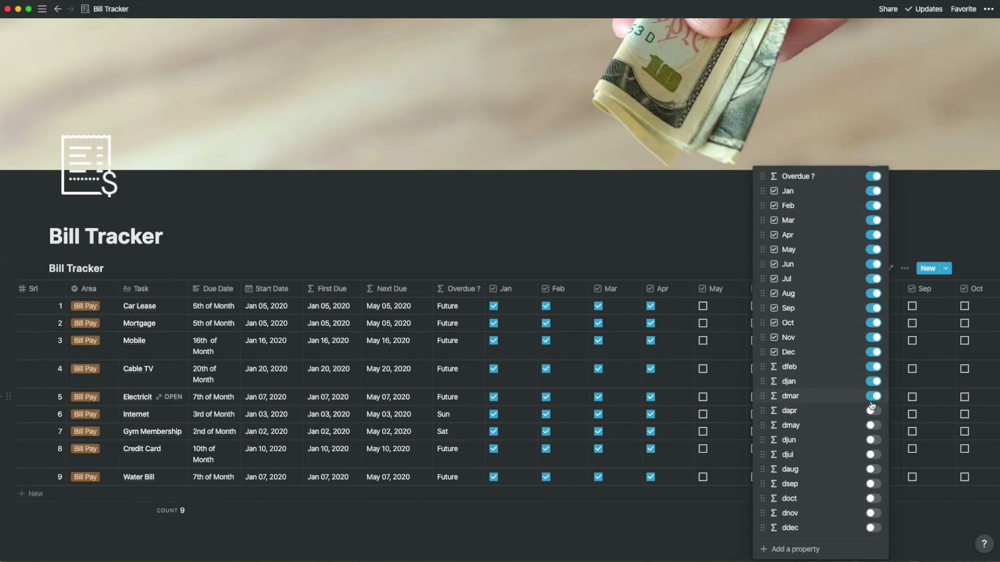
Step: Show the remaining hidden day-count properties from dapr through ddec in the table
{"action": "left_click", "coordinate": [873, 411]}
{"action": "left_click", "coordinate": [873, 425]}
{"action": "left_click", "coordinate": [874, 440]}
{"action": "left_click", "coordinate": [874, 454]}
{"action": "left_click", "coordinate": [874, 469]}
{"action": "left_click", "coordinate": [875, 484]}
{"action": "left_click", "coordinate": [876, 499]}
{"action": "left_click", "coordinate": [875, 513]}
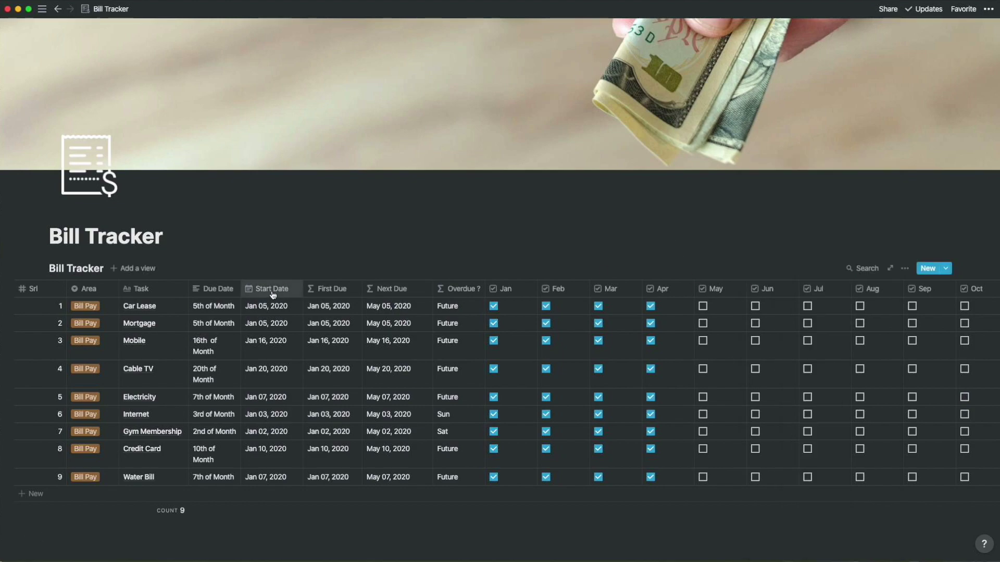
Step: Review the day-count columns from dfeb to ddec and inspect the formulas behind djan, ddec and dfeb
{"action": "scroll", "coordinate": [272, 295], "scroll_direction": "right", "scroll_amount": 10}
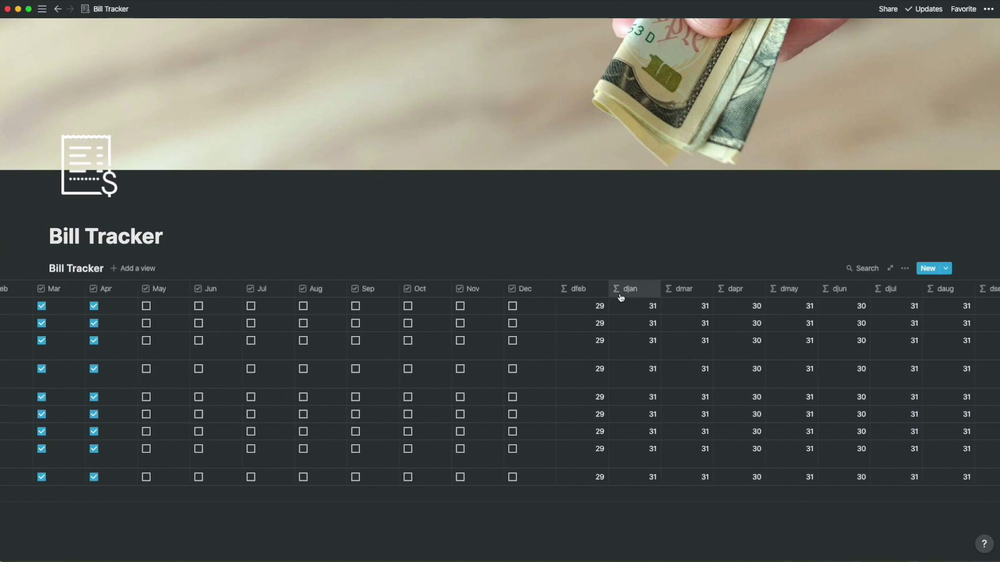
{"action": "scroll", "coordinate": [901, 292], "scroll_direction": "right", "scroll_amount": 8}
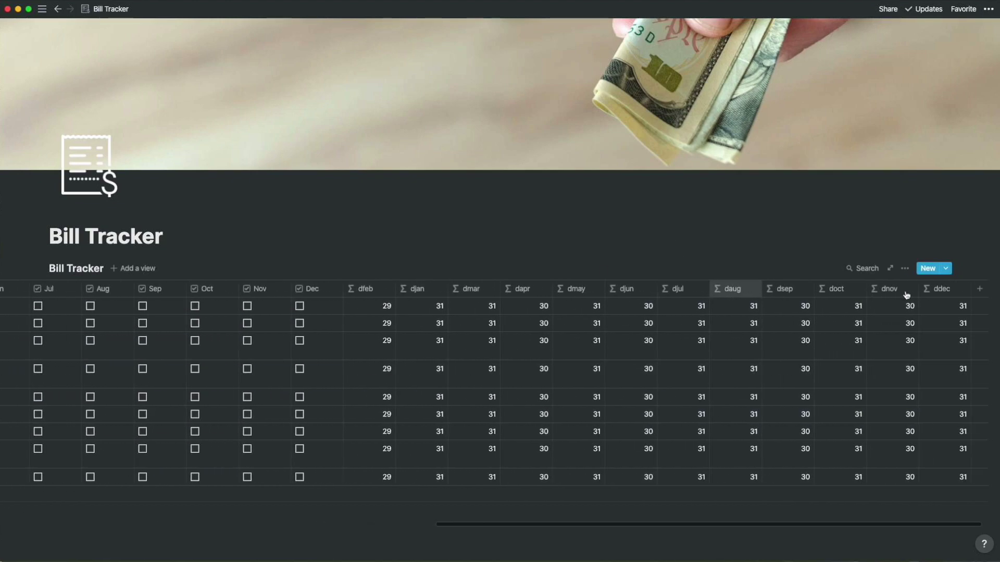
{"action": "scroll", "coordinate": [906, 295], "scroll_direction": "right", "scroll_amount": 2}
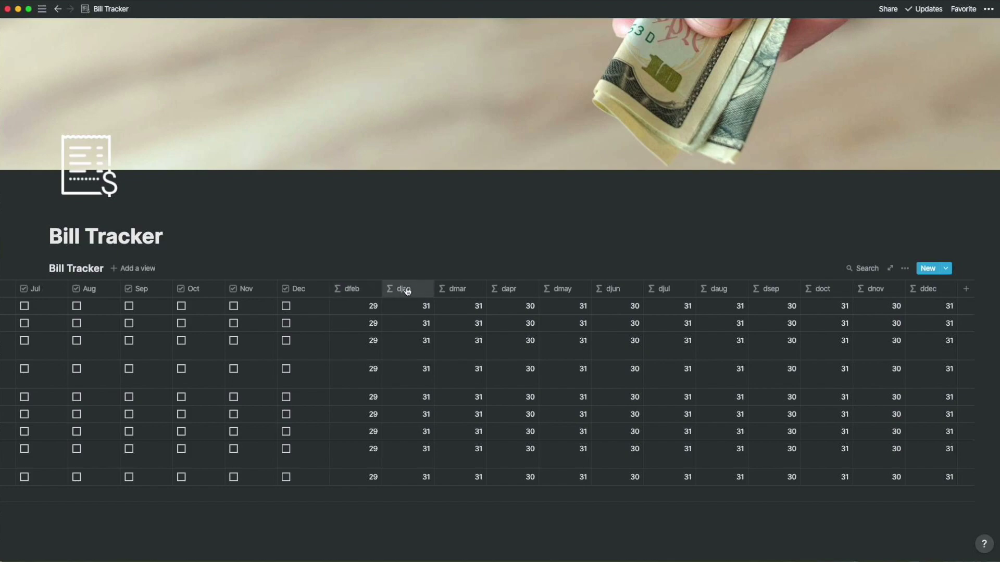
{"action": "scroll", "coordinate": [270, 319], "scroll_direction": "left", "scroll_amount": 15}
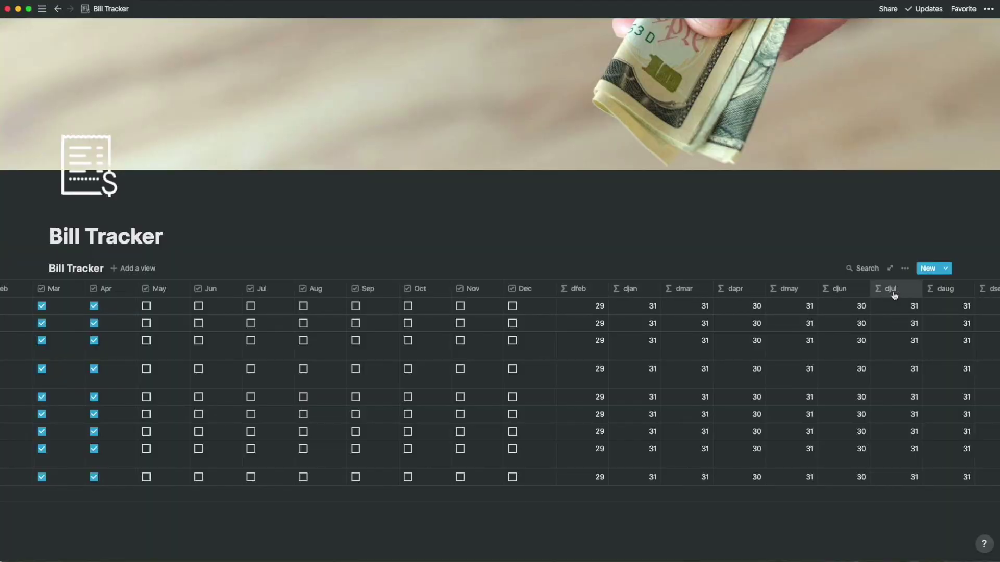
{"action": "scroll", "coordinate": [892, 295], "scroll_direction": "right", "scroll_amount": 3}
{"action": "scroll", "coordinate": [906, 295], "scroll_direction": "right", "scroll_amount": 5}
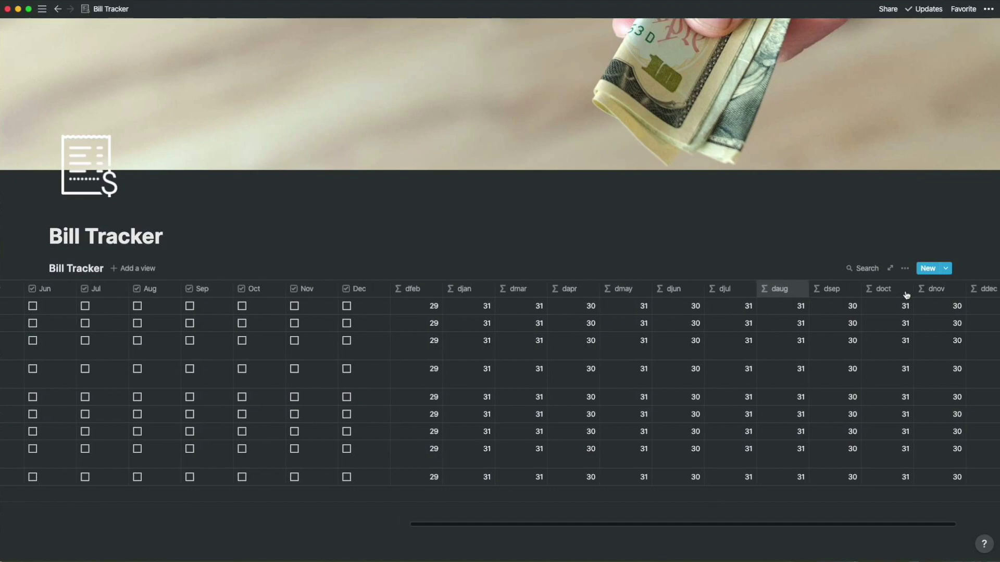
{"action": "left_click", "coordinate": [410, 309]}
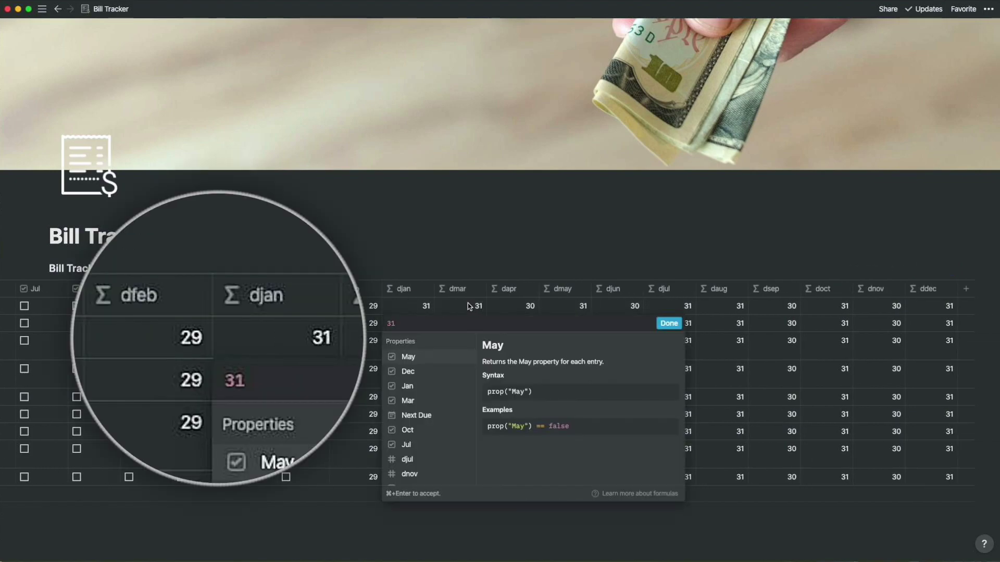
{"action": "key", "text": "Escape"}
{"action": "left_click", "coordinate": [928, 309]}
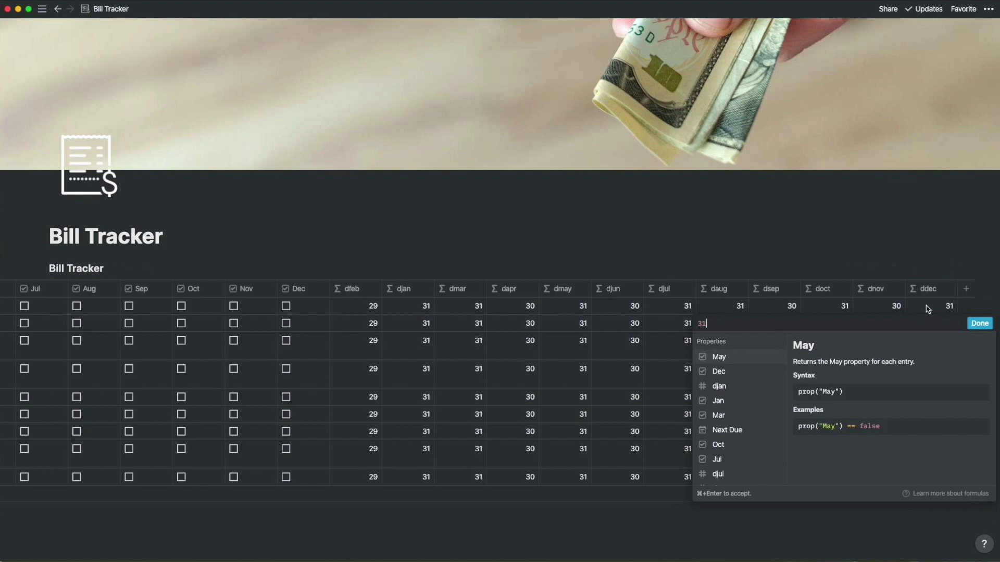
{"action": "key", "text": "Escape"}
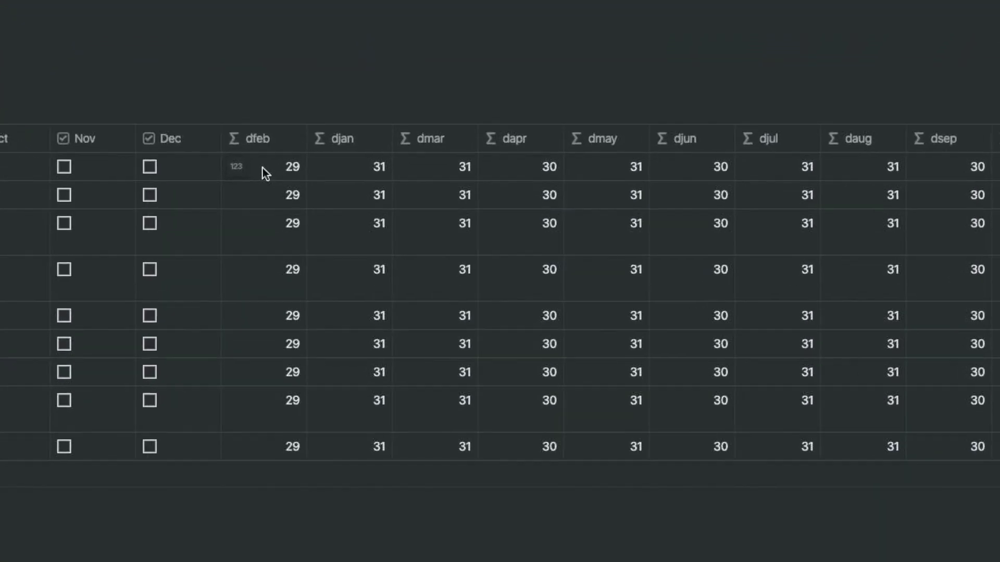
{"action": "left_click", "coordinate": [223, 105]}
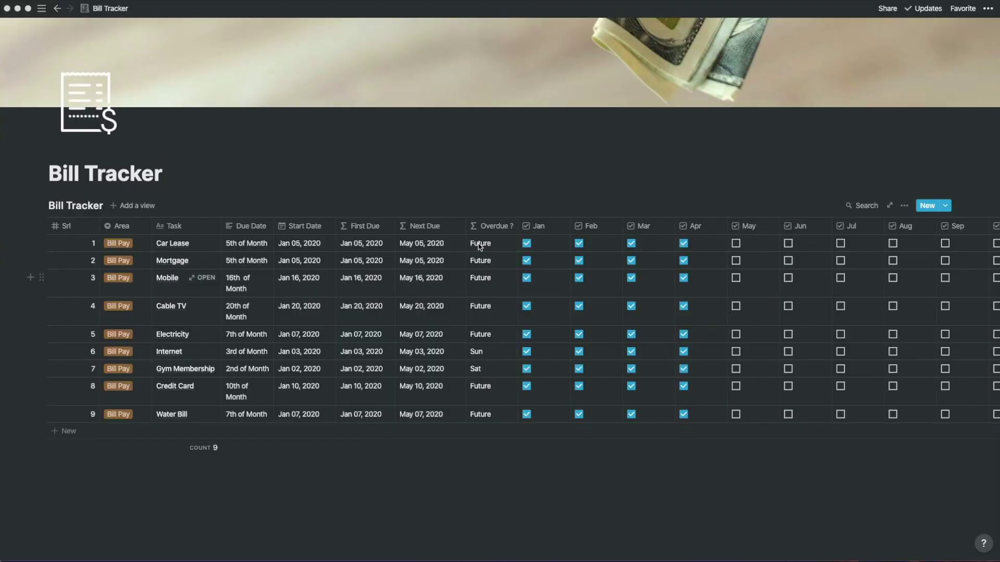
Step: Inspect the formulas behind the Overdue ? and First Due columns on the Car Lease row
{"action": "left_click", "coordinate": [480, 246]}
{"action": "left_click", "coordinate": [480, 244]}
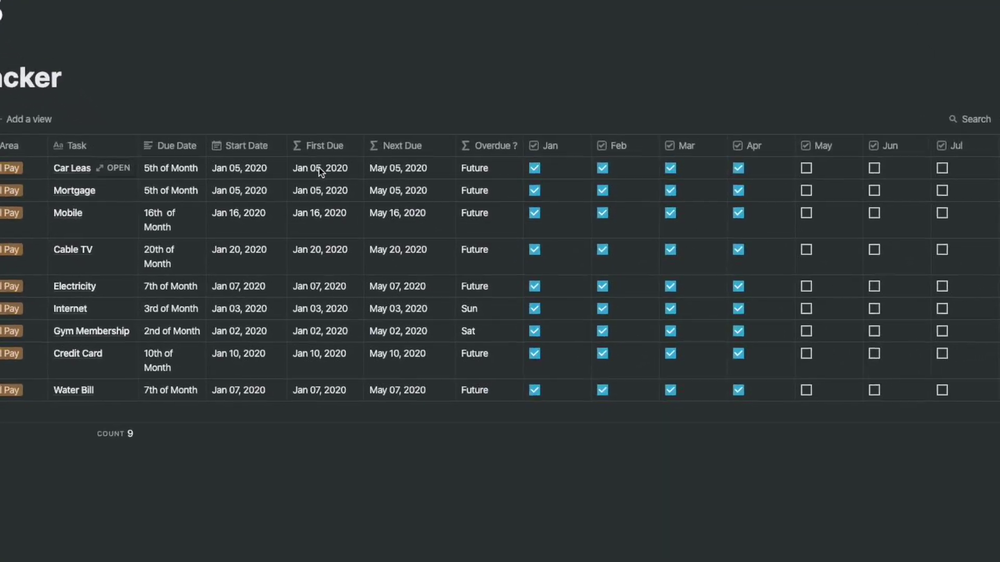
{"action": "left_click", "coordinate": [319, 168]}
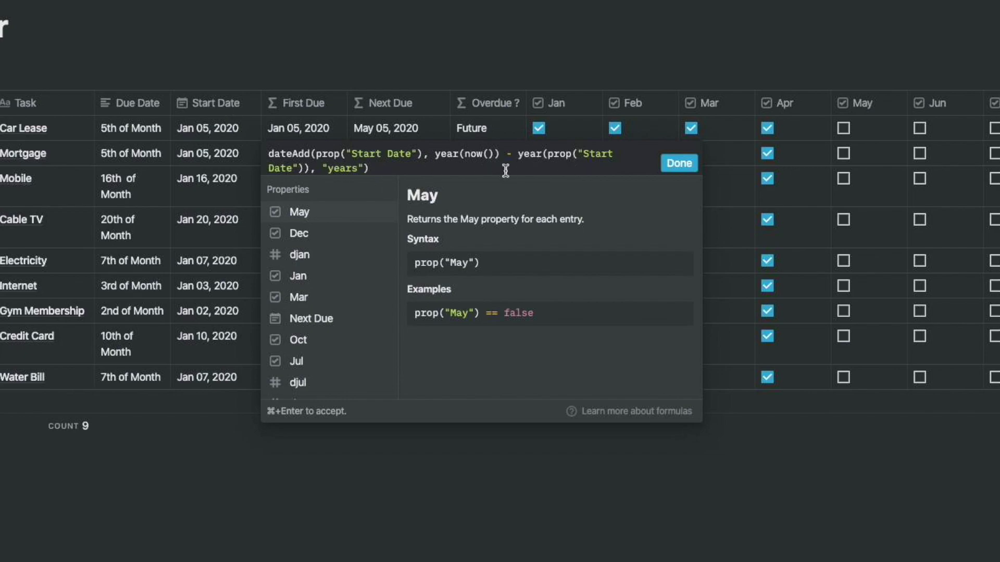
{"action": "left_click", "coordinate": [671, 164]}
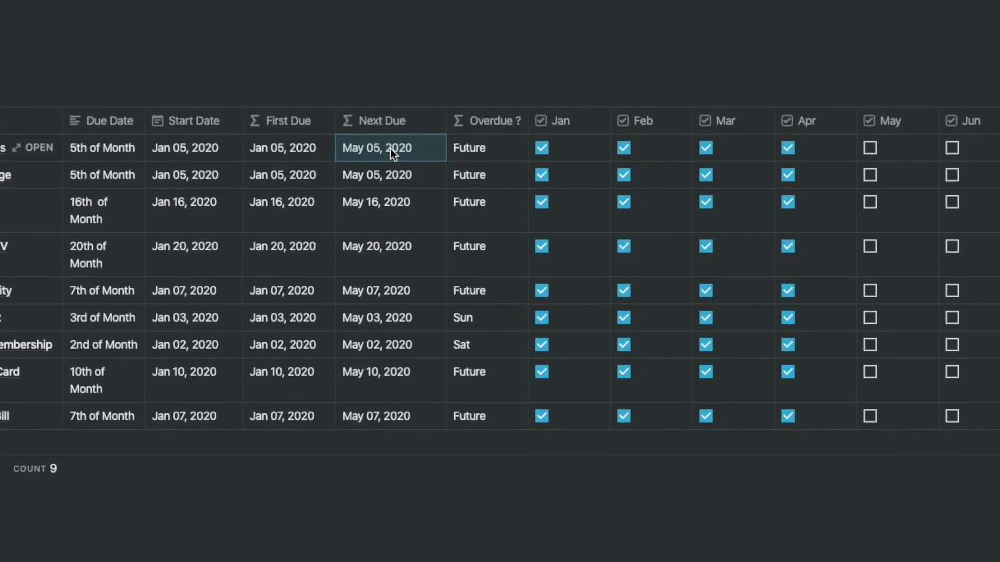
Step: Inspect the Next Due formula, highlighting its final if condition for Jan, and close the formula
{"action": "left_click", "coordinate": [389, 149]}
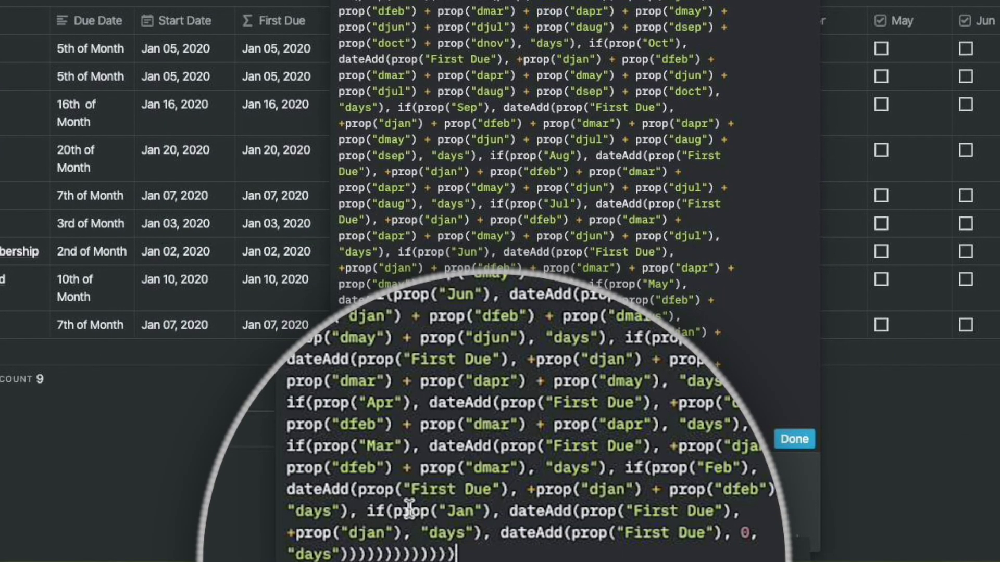
{"action": "left_click_drag", "start_coordinate": [367, 511], "coordinate": [516, 556]}
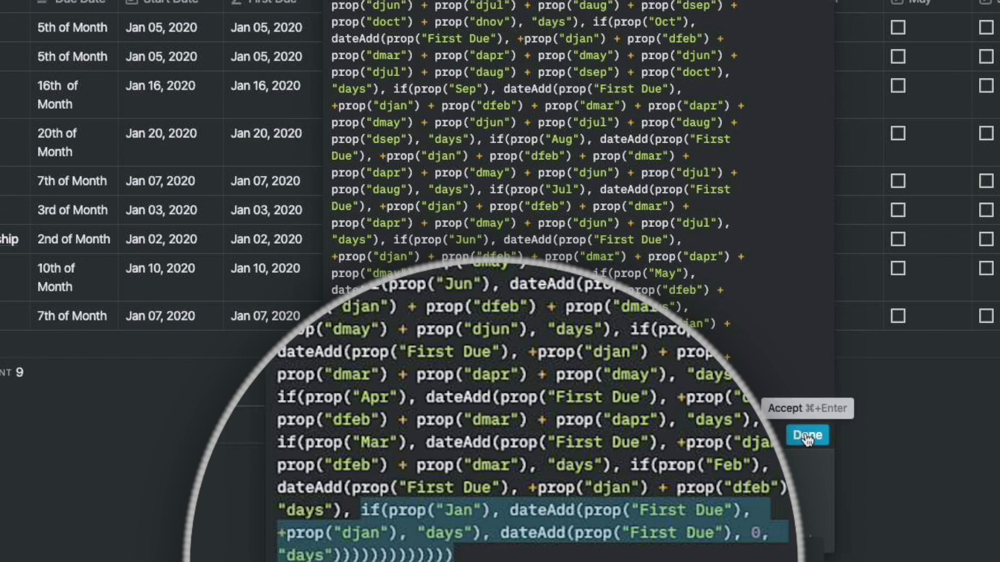
{"action": "left_click", "coordinate": [756, 522]}
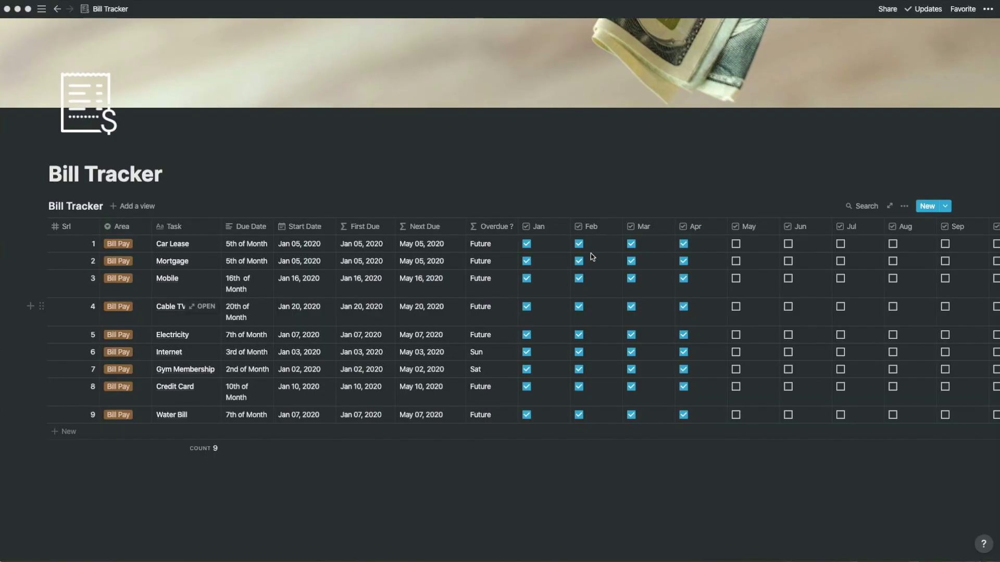
Step: Uncheck Feb and Mar for all bills, Apr for Car Lease through Electricity, and Jan for Electricity
{"action": "scroll", "coordinate": [592, 256], "scroll_direction": "right", "scroll_amount": 1}
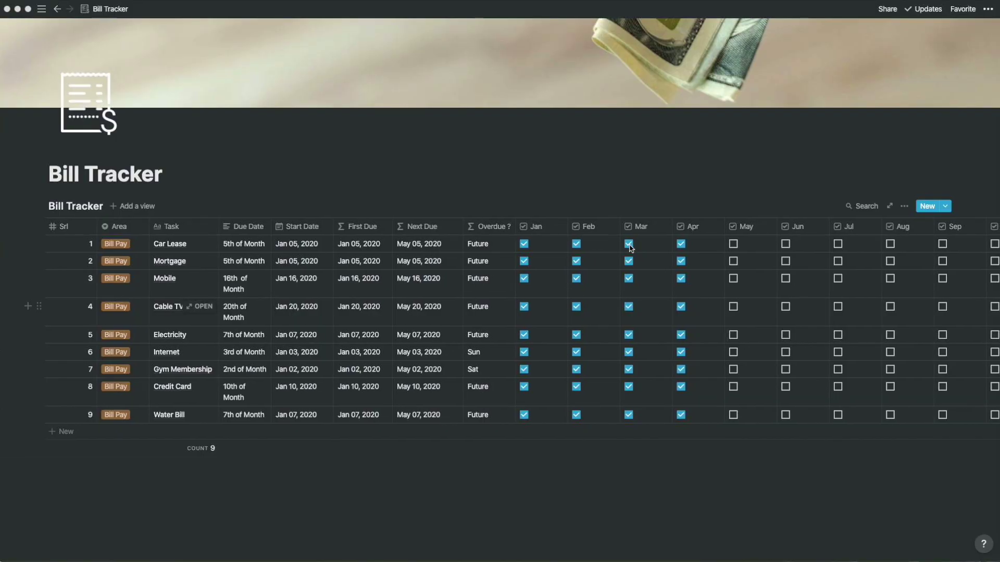
{"action": "mouse_move", "coordinate": [629, 259]}
{"action": "left_mouse_down"}
{"action": "mouse_move", "coordinate": [630, 423]}
{"action": "mouse_move", "coordinate": [575, 350]}
{"action": "mouse_move", "coordinate": [576, 312]}
{"action": "mouse_move", "coordinate": [527, 248]}
{"action": "left_mouse_up"}
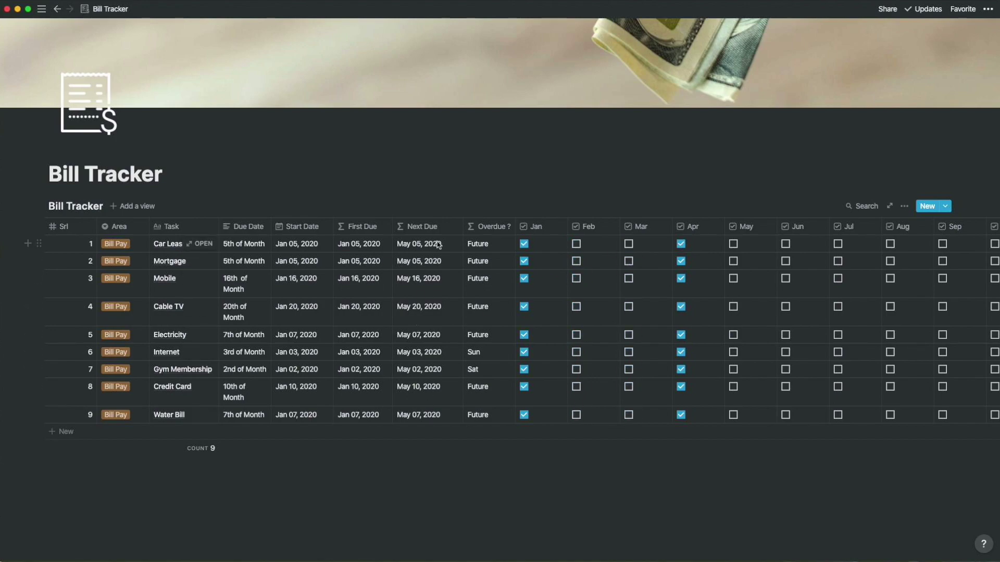
{"action": "left_click_drag", "start_coordinate": [682, 264], "coordinate": [683, 281]}
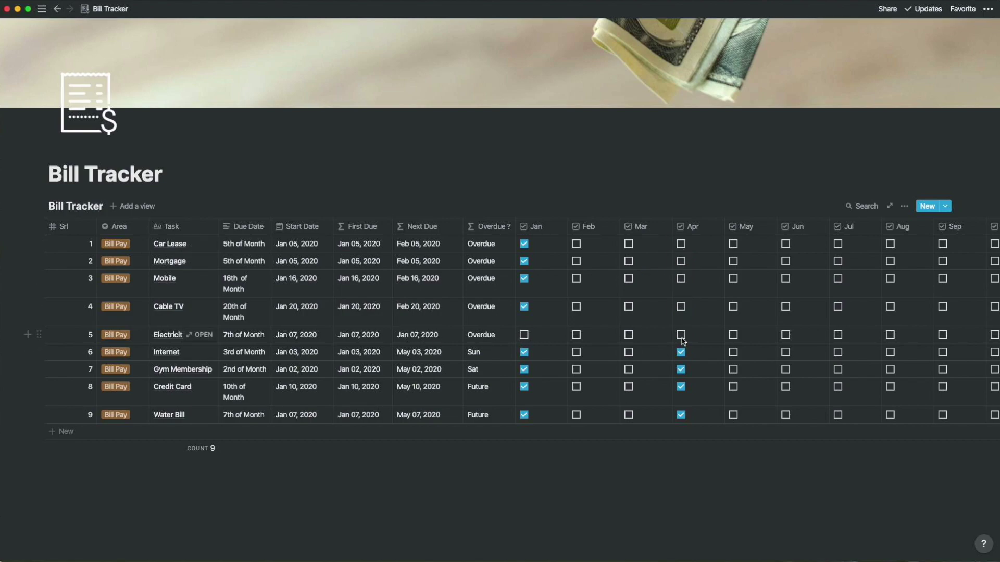
Step: Uncheck Jan and Apr for the Internet, Gym Membership, Credit Card and Water Bill rows
{"action": "left_click", "coordinate": [681, 369]}
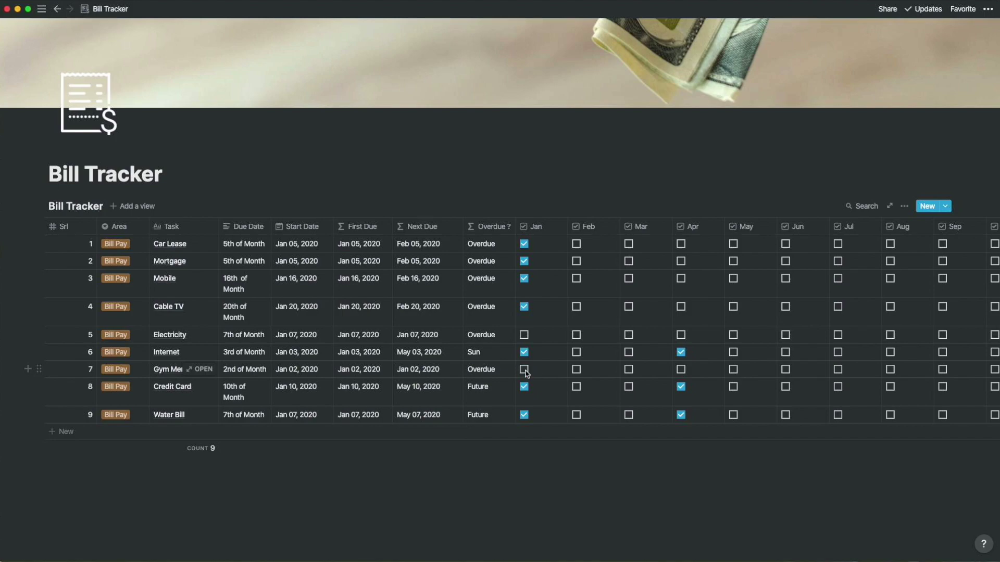
{"action": "left_click_drag", "start_coordinate": [526, 373], "coordinate": [525, 413]}
{"action": "left_click", "coordinate": [681, 414]}
{"action": "left_click", "coordinate": [681, 386]}
{"action": "left_click", "coordinate": [681, 352]}
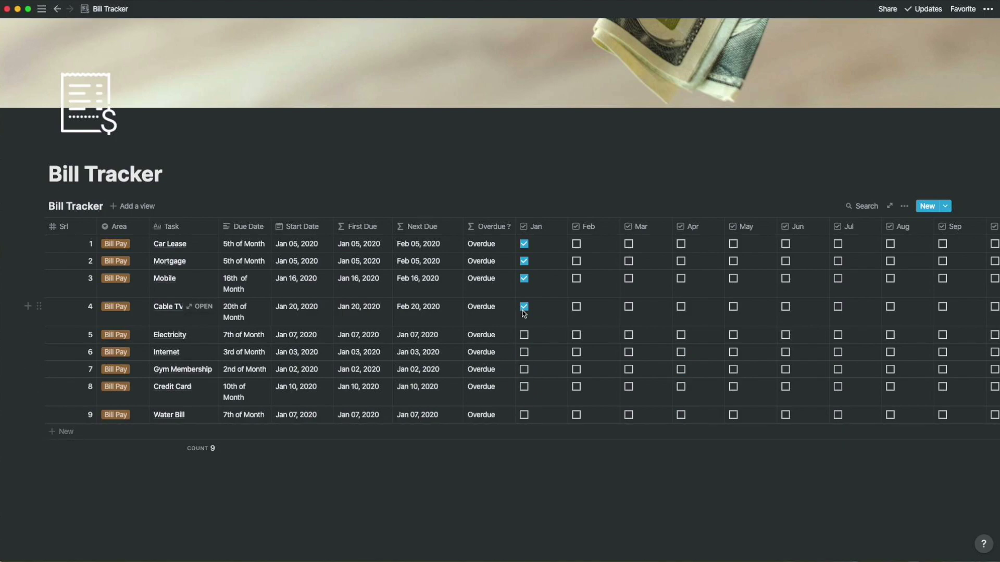
Step: Uncheck Jan for the Cable TV, Mobile, Mortgage and Car Lease bills
{"action": "left_click", "coordinate": [523, 307]}
{"action": "left_click", "coordinate": [524, 278]}
{"action": "left_click", "coordinate": [524, 261]}
{"action": "left_click", "coordinate": [523, 245]}
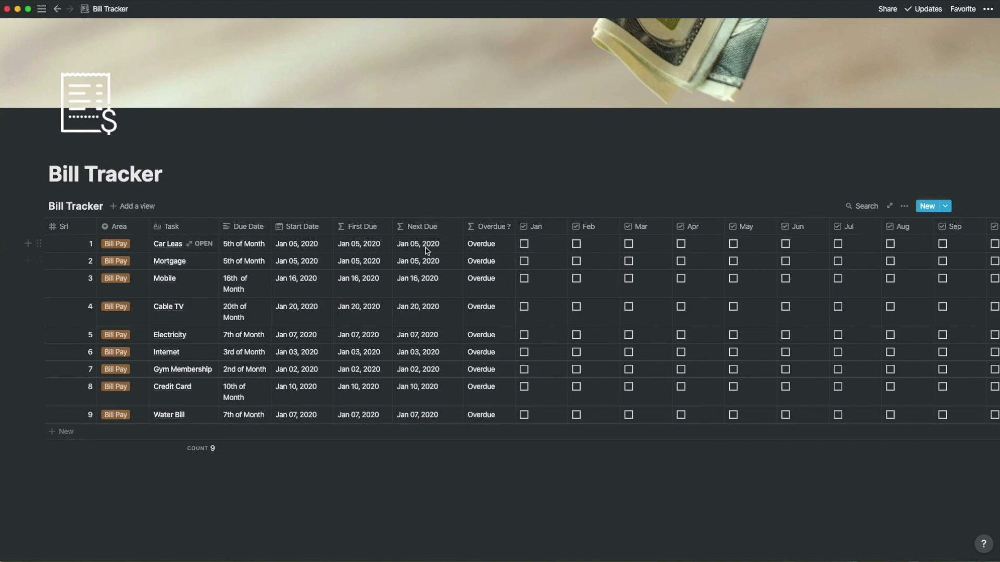